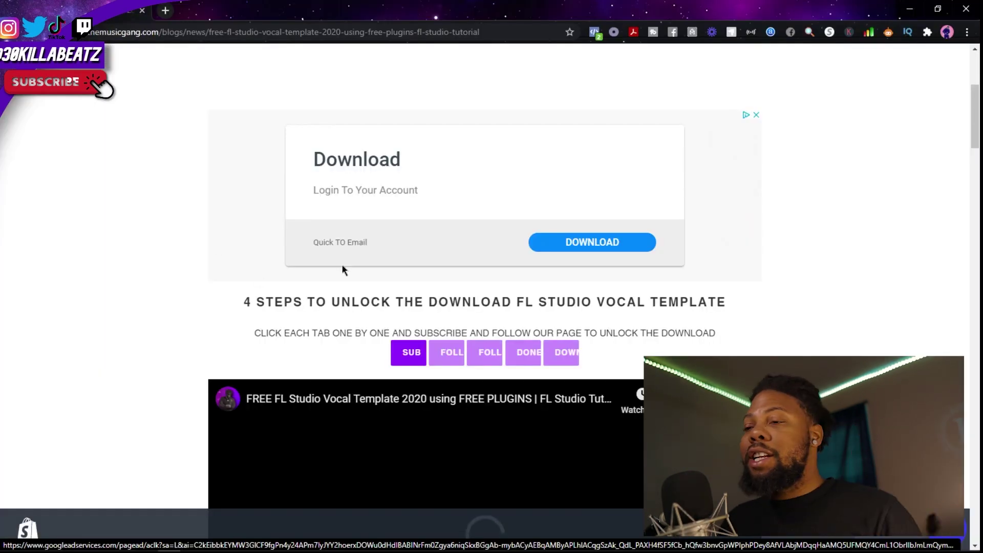
# Complete the download unlock steps for the vocal template by opening the YouTube, Instagram and Twitch pages and marking them done
pyautogui.click(404, 352)
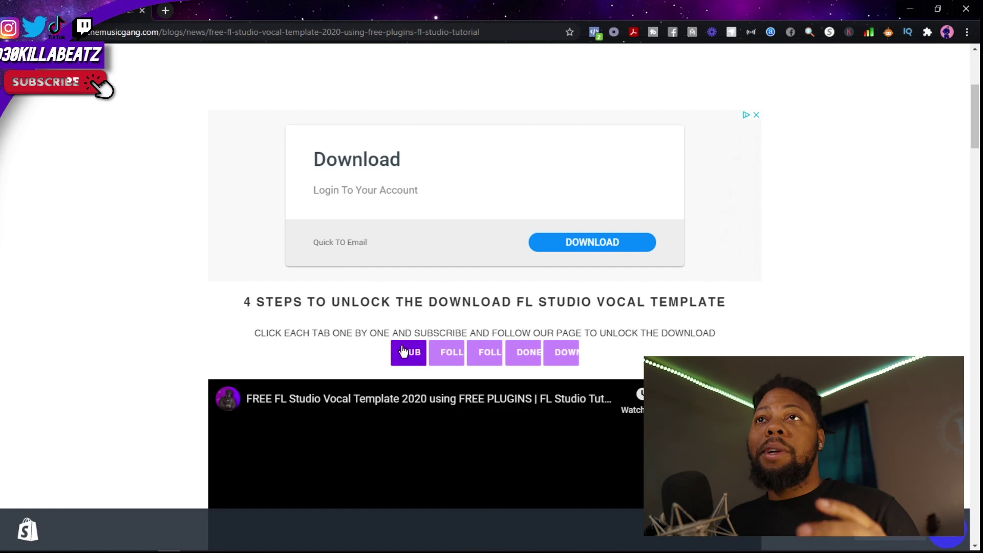
pyautogui.click(408, 351)
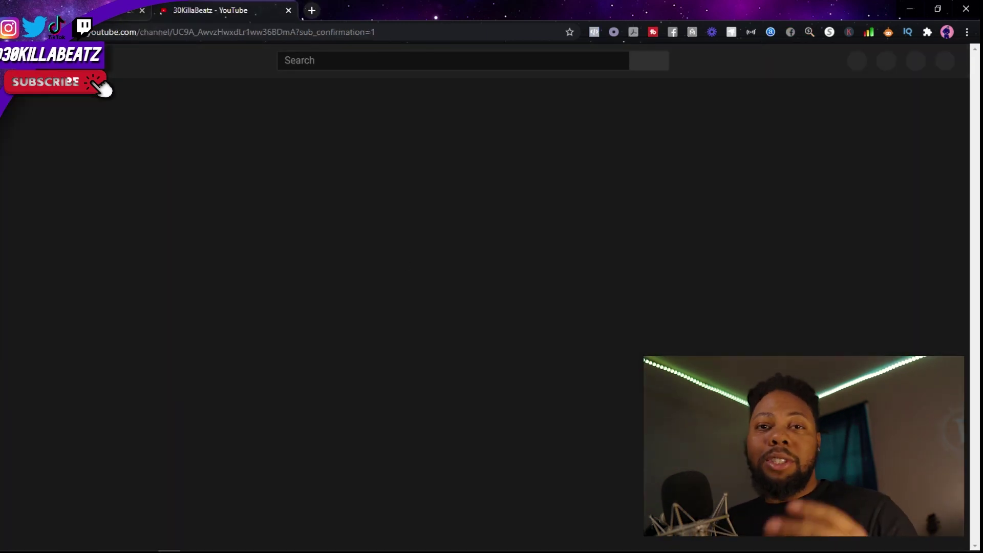
pyautogui.click(103, 10)
pyautogui.click(449, 364)
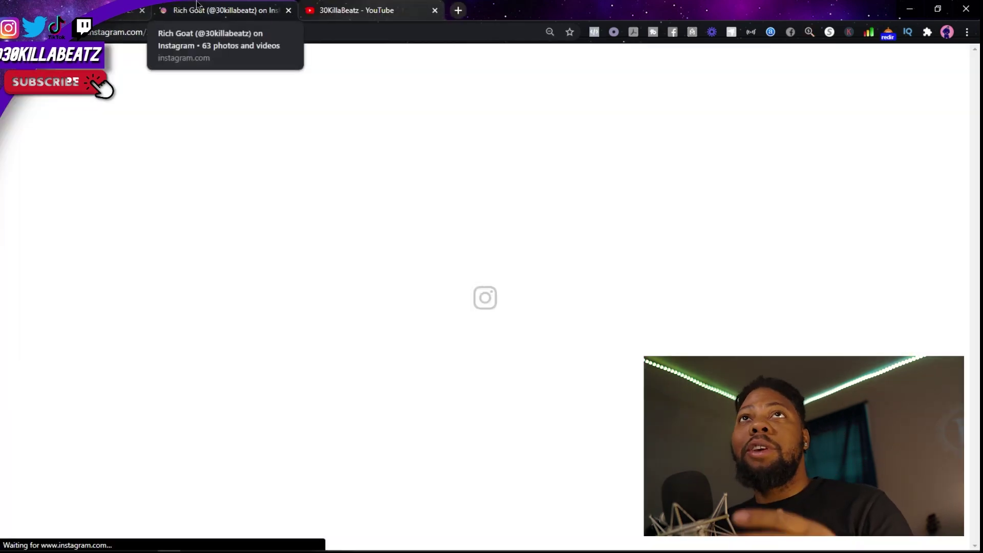
pyautogui.click(102, 10)
pyautogui.click(483, 351)
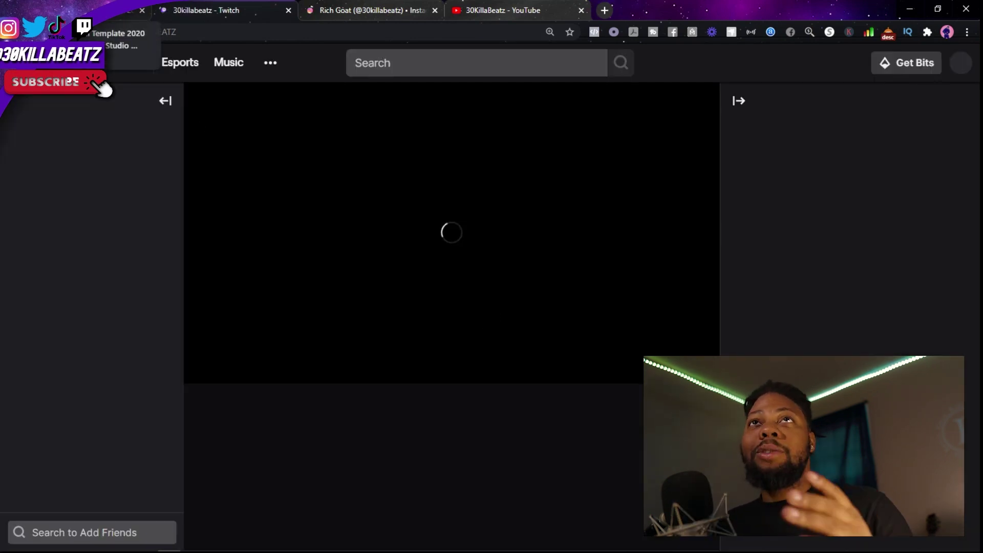
pyautogui.click(102, 10)
pyautogui.click(537, 355)
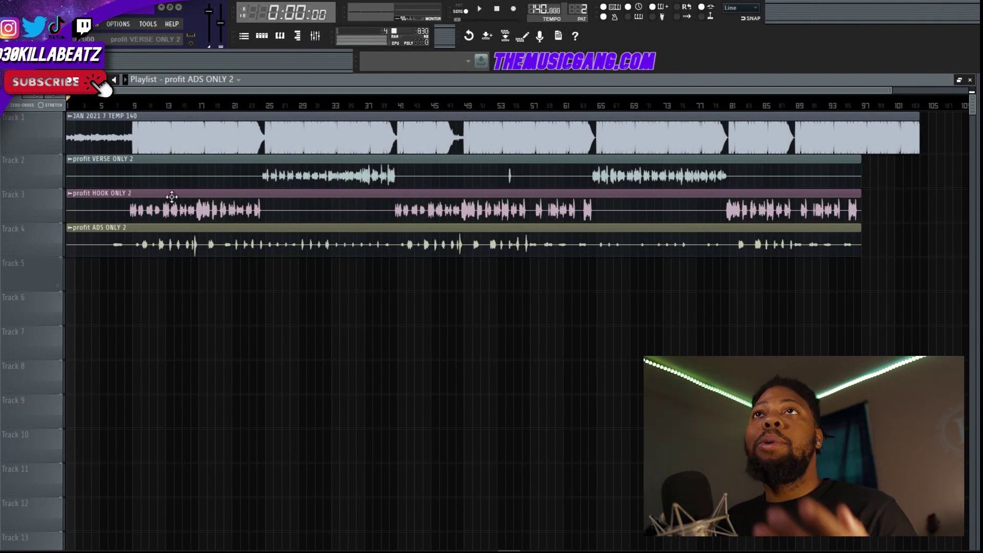
# Switch to FL Studio and review the effect chains on the BEAT, HOOK, VERSE and ADLIBS mixer tracks
pyautogui.click(167, 129)
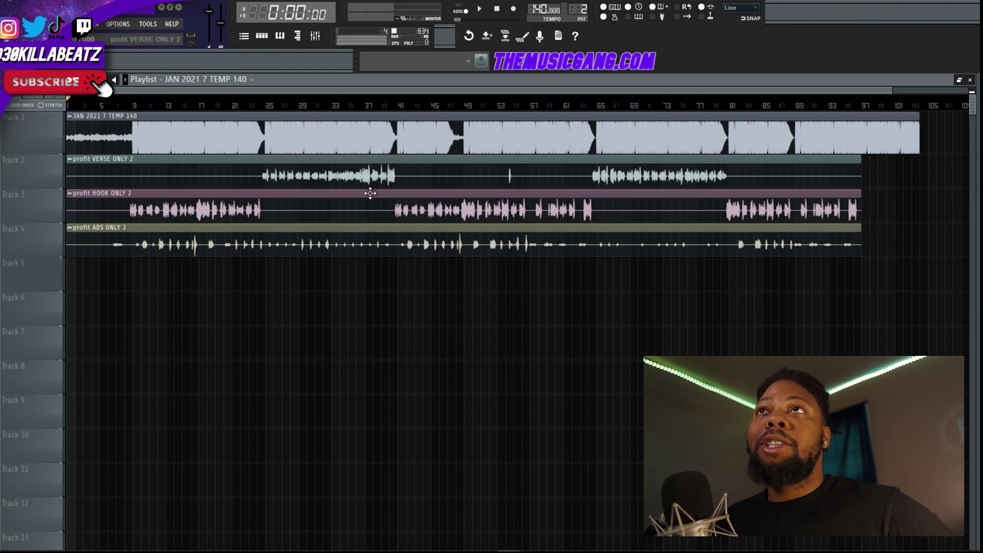
pyautogui.press('F9')
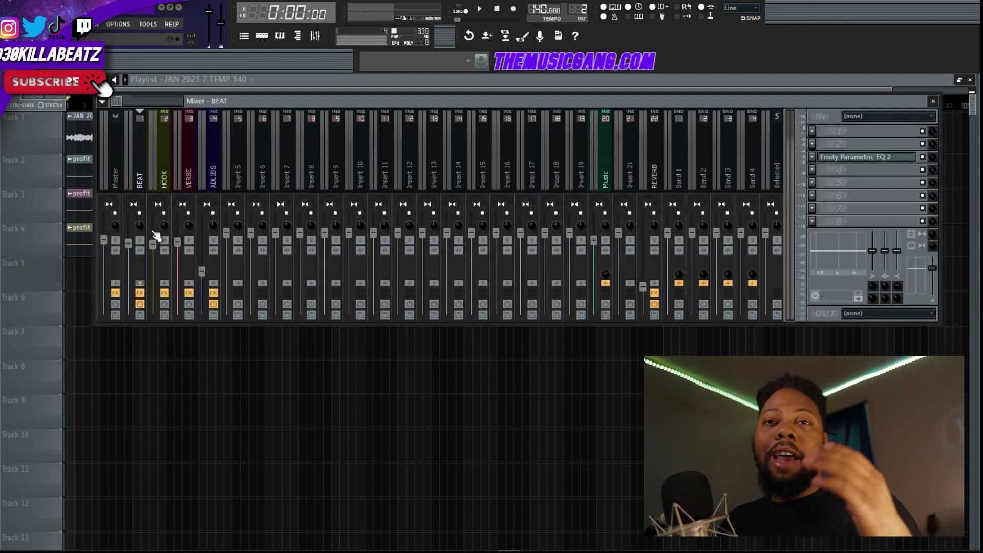
pyautogui.click(172, 182)
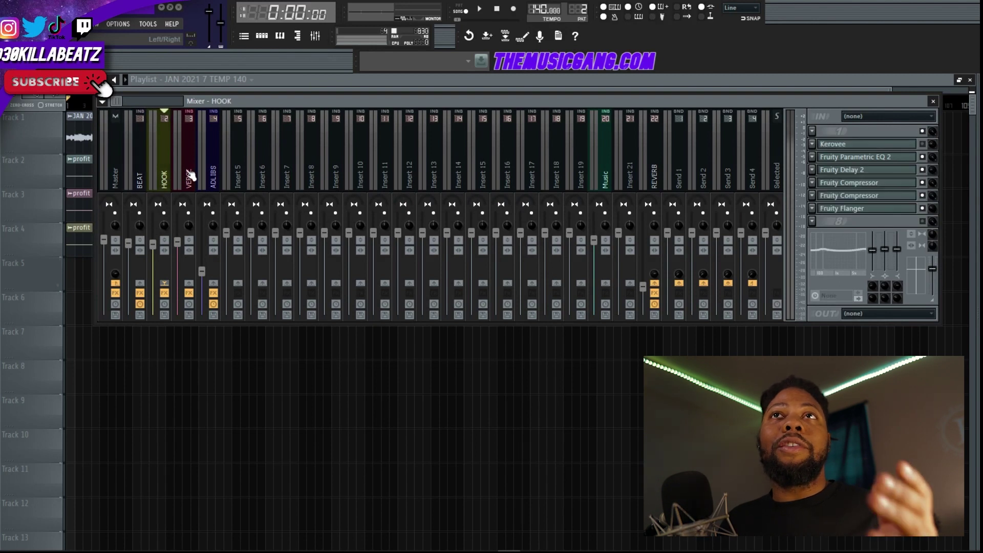
pyautogui.click(189, 176)
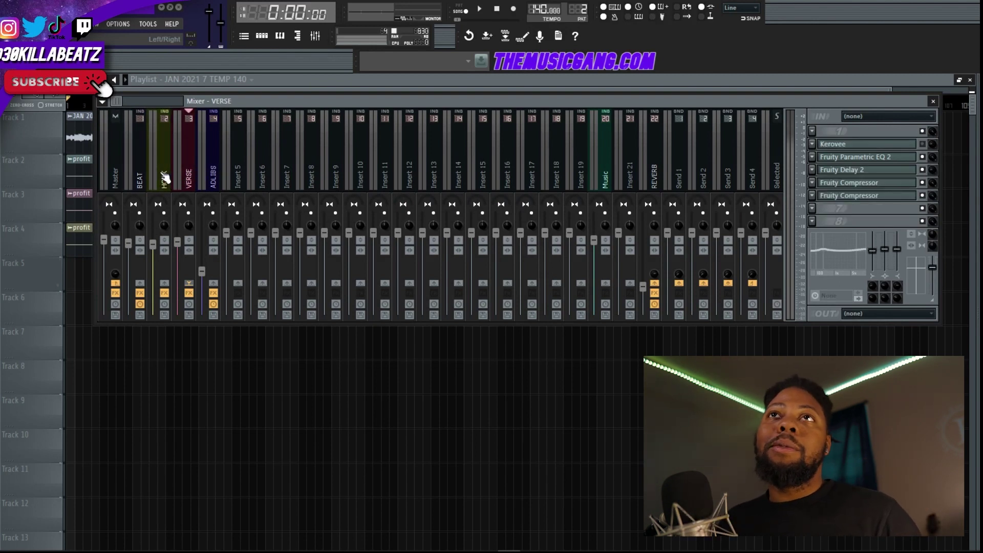
pyautogui.click(219, 169)
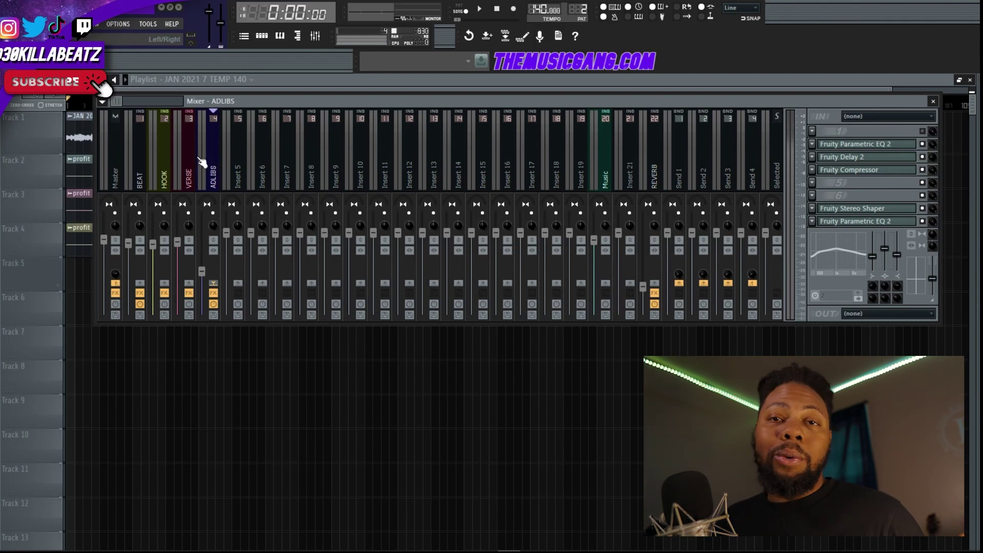
# Load the saved VERSE mixer track state into Insert 5
pyautogui.rightClick(189, 161)
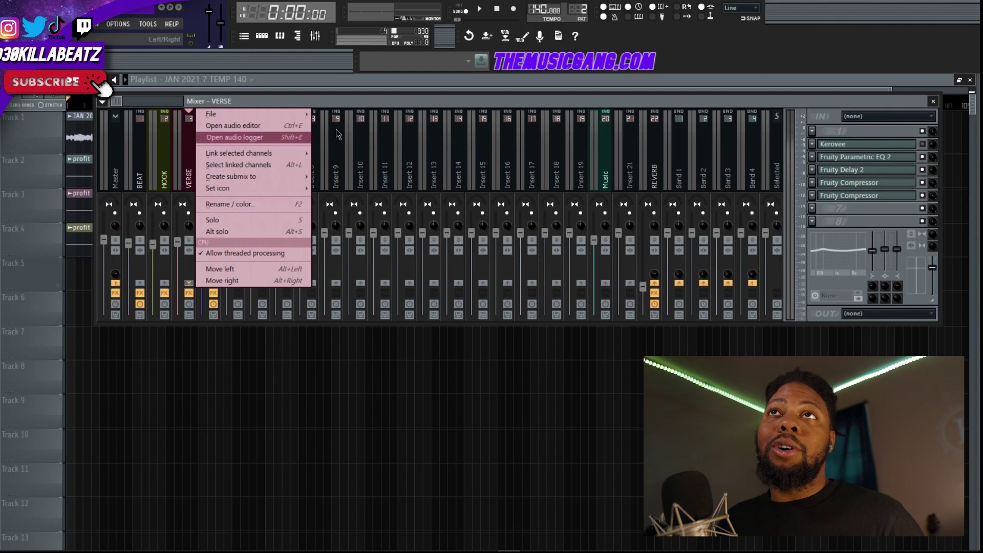
pyautogui.click(239, 161)
pyautogui.rightClick(240, 162)
pyautogui.moveTo(307, 113)
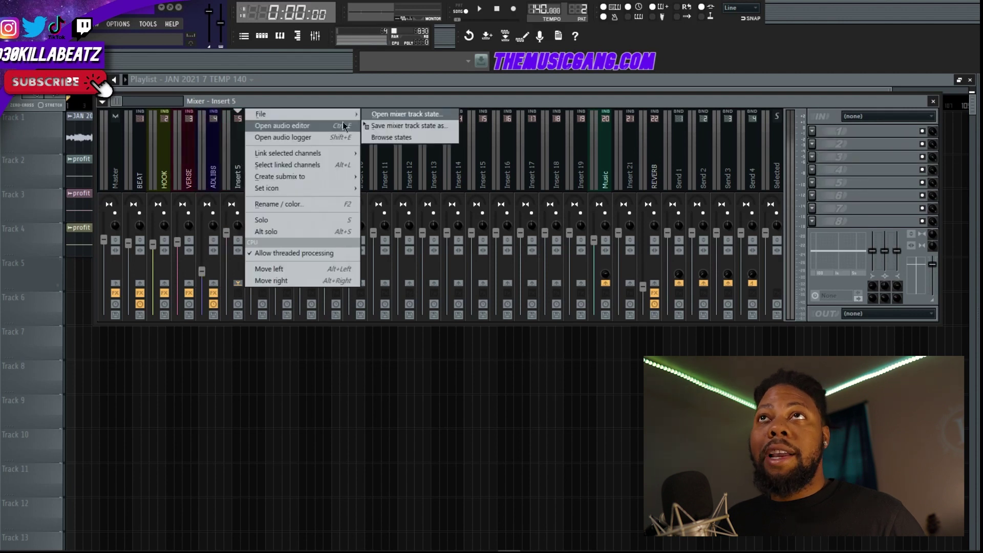
pyautogui.click(394, 115)
pyautogui.doubleClick(379, 159)
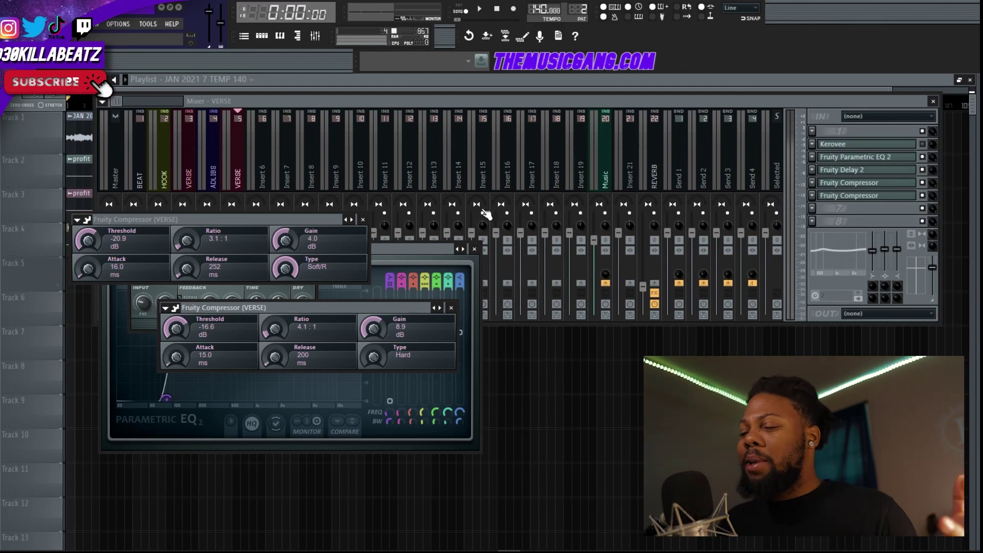
# Return to the playlist and play the song from the beginning through the first hook and verse
pyautogui.press('F5')
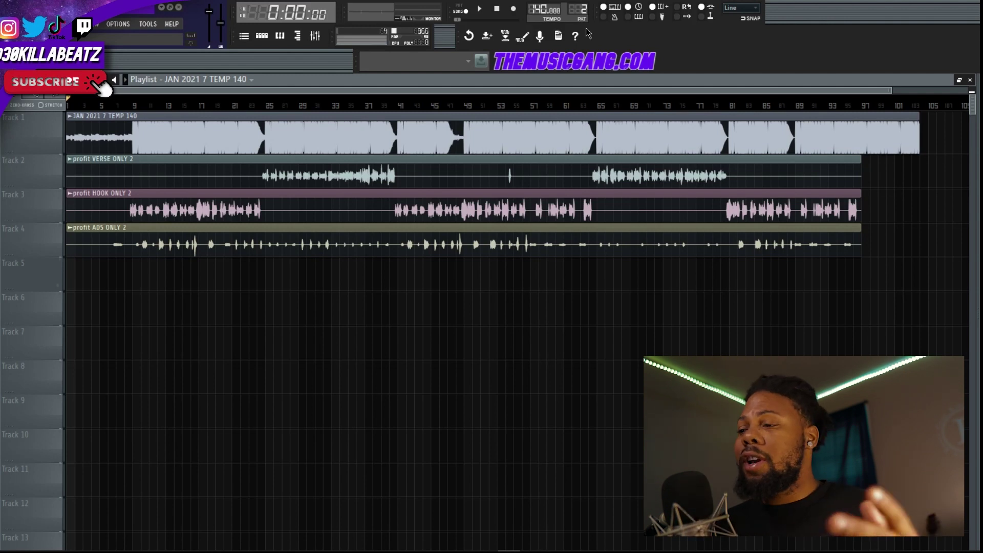
pyautogui.press('space')
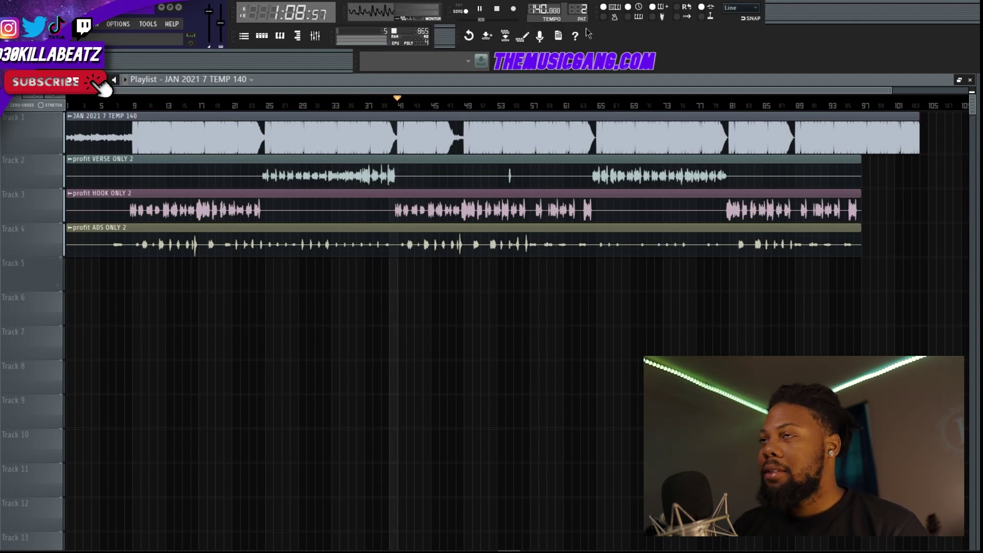
pyautogui.press('space')
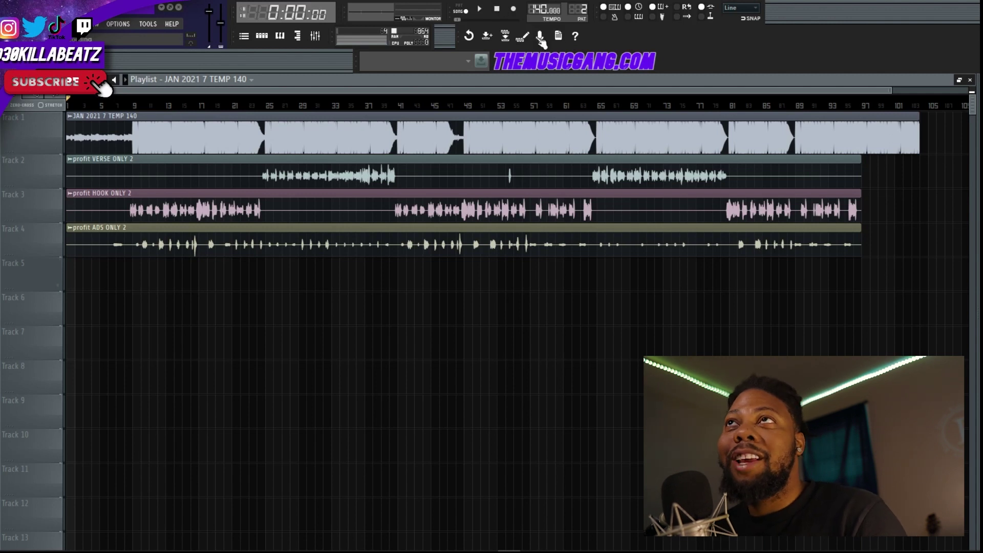
# Check the hook clip's channel settings and the BEAT track's Parametric EQ 2, with the playback position placed just before the first hook
pyautogui.doubleClick(163, 206)
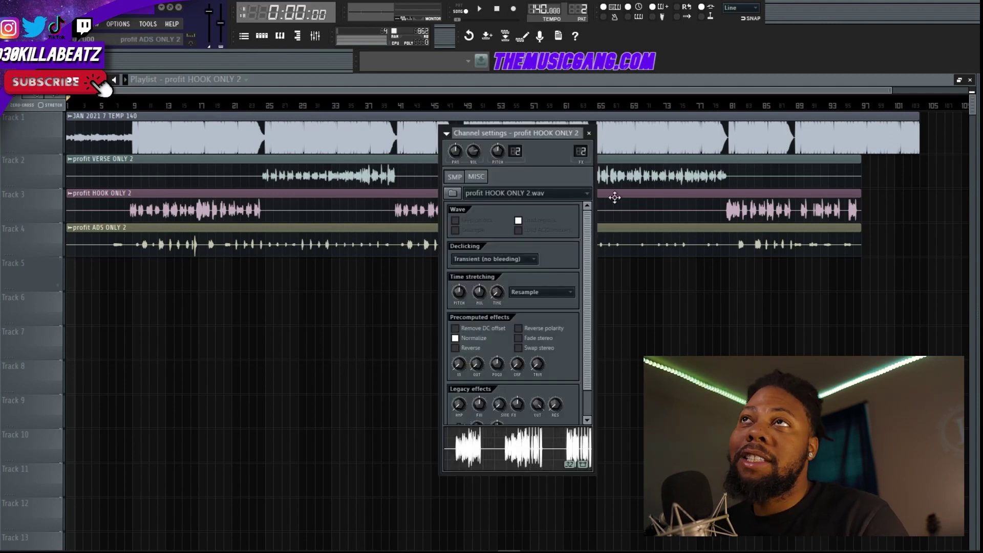
pyautogui.click(589, 133)
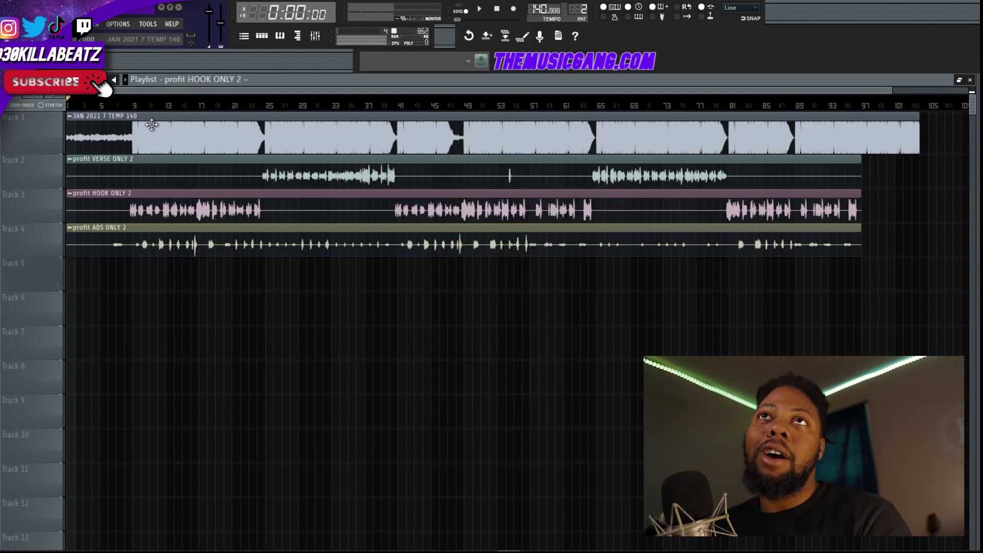
pyautogui.click(128, 104)
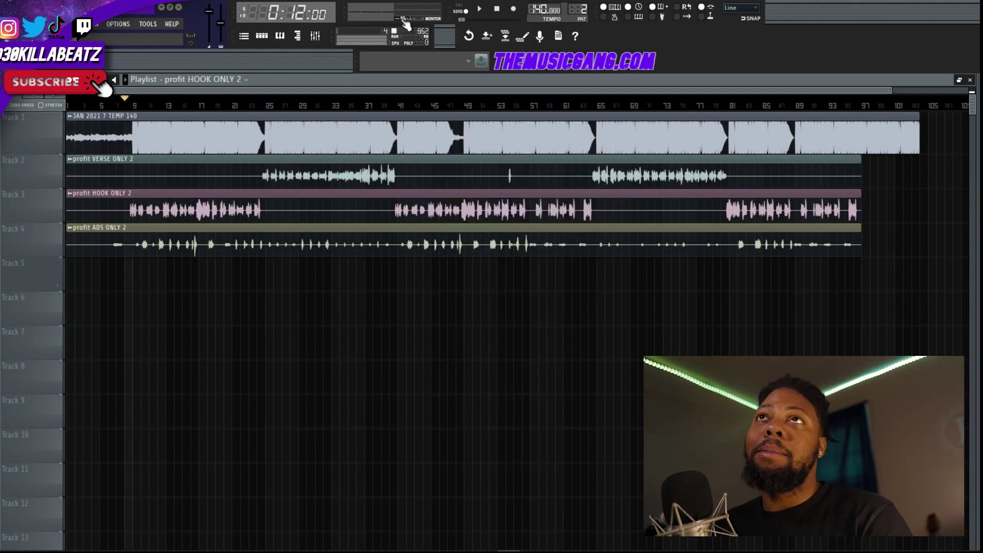
pyautogui.click(315, 36)
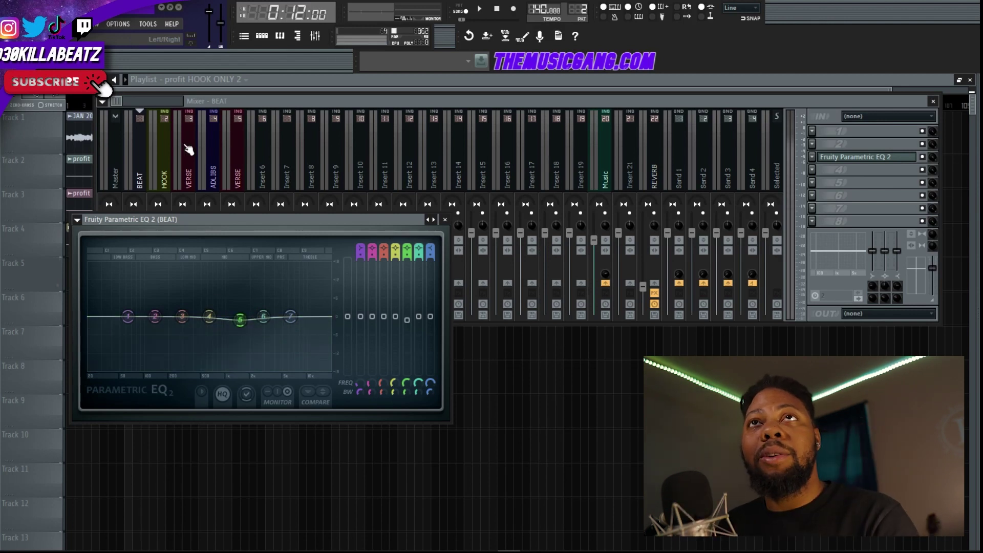
pyautogui.click(82, 174)
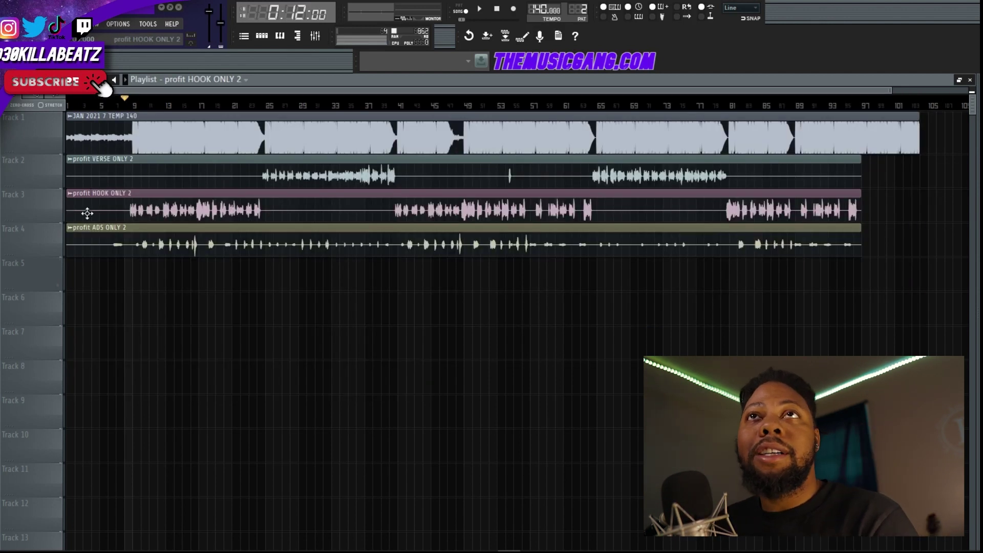
# Examine the Kerovee, Fruity Parametric EQ 2 and Fruity Delay 2 settings on the HOOK mixer track
pyautogui.press('F9')
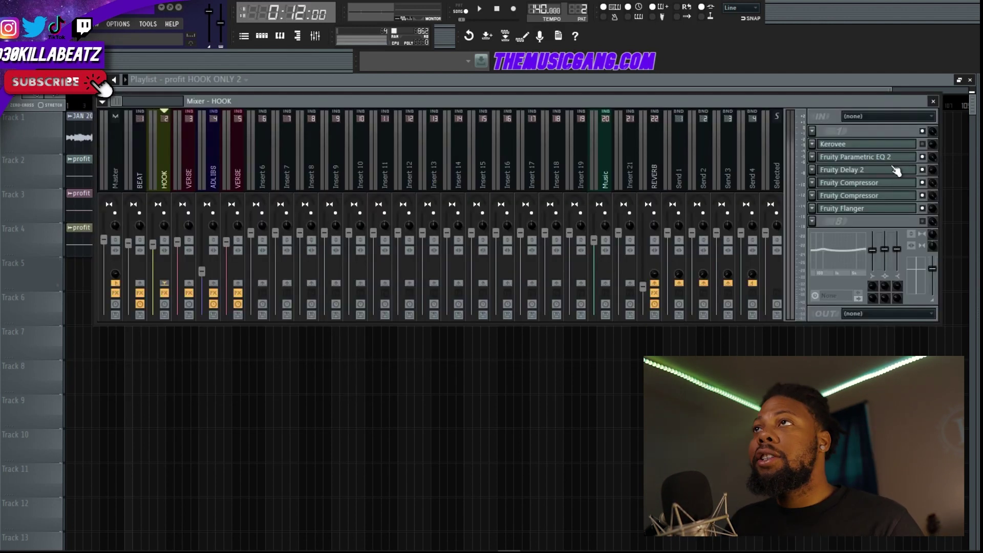
pyautogui.click(869, 145)
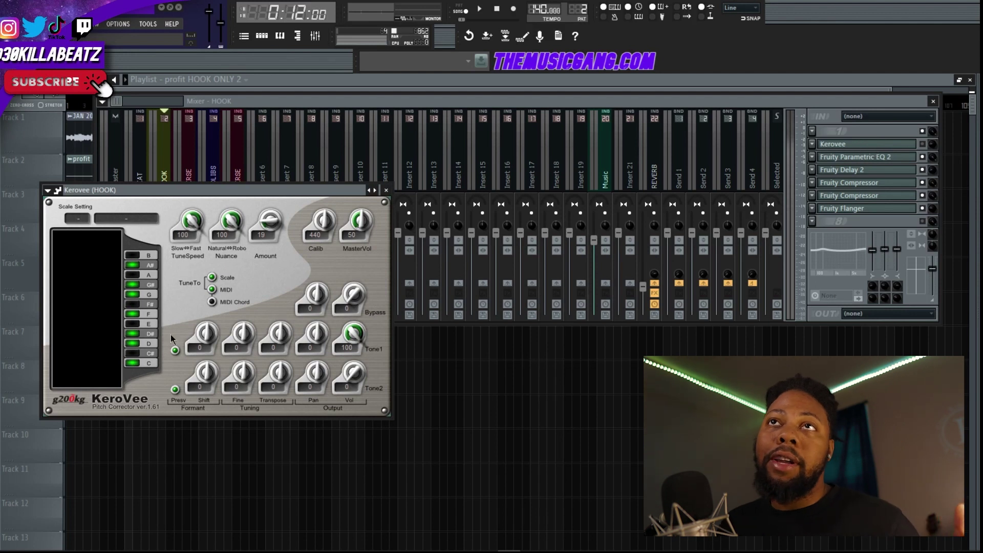
pyautogui.moveTo(294, 189); pyautogui.dragTo(539, 162)
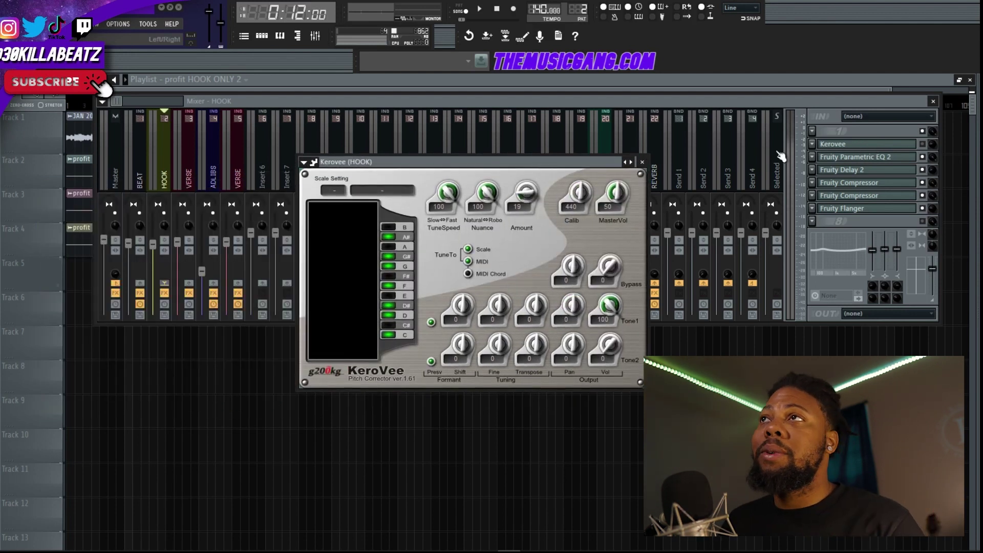
pyautogui.click(872, 155)
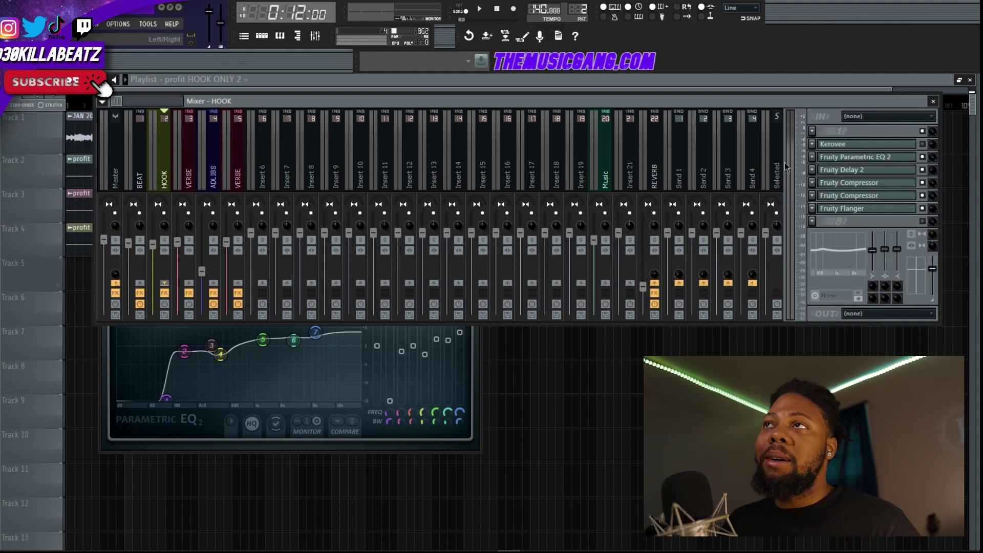
pyautogui.click(860, 157)
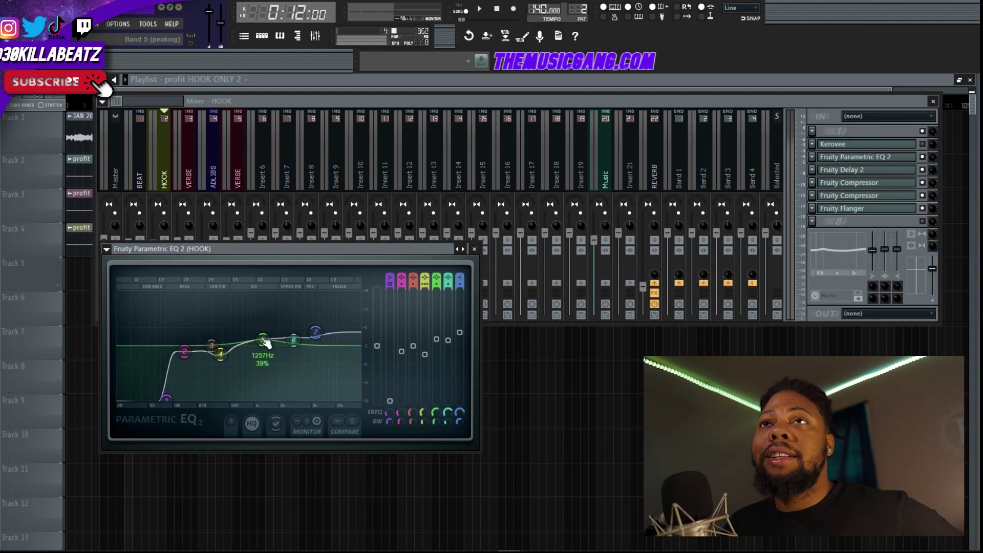
pyautogui.click(870, 169)
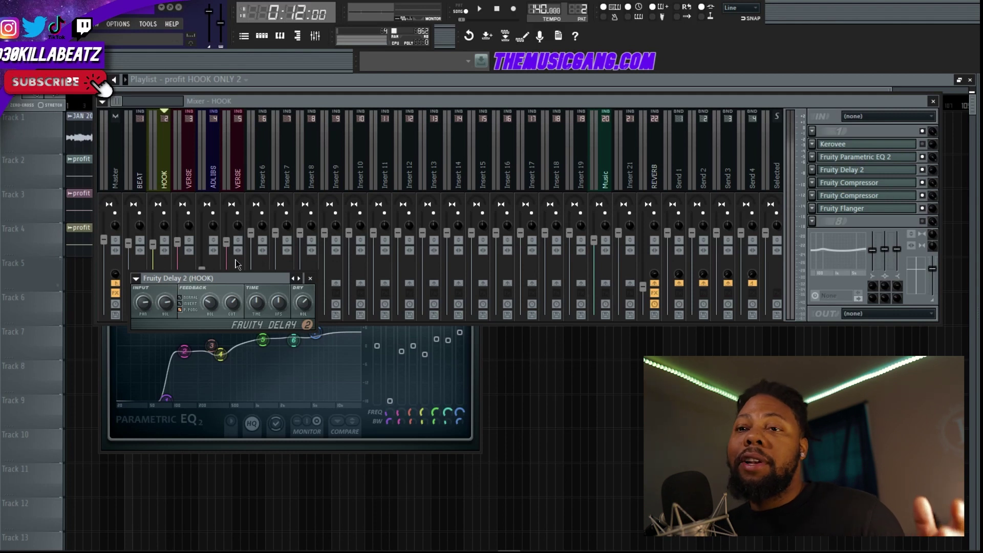
pyautogui.moveTo(227, 274); pyautogui.dragTo(348, 267)
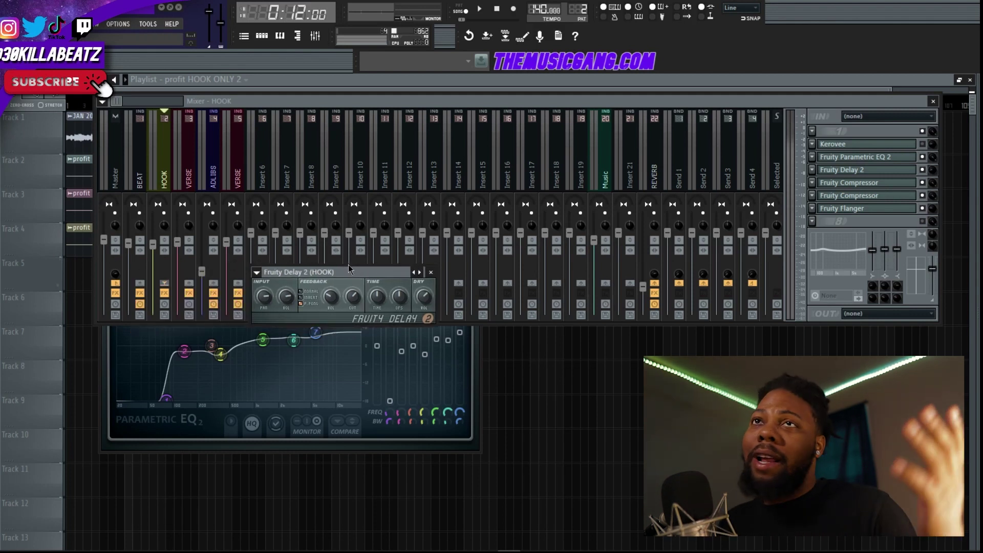
# Examine the two Fruity Compressors and the Fruity Flanger on the HOOK mixer track
pyautogui.click(882, 182)
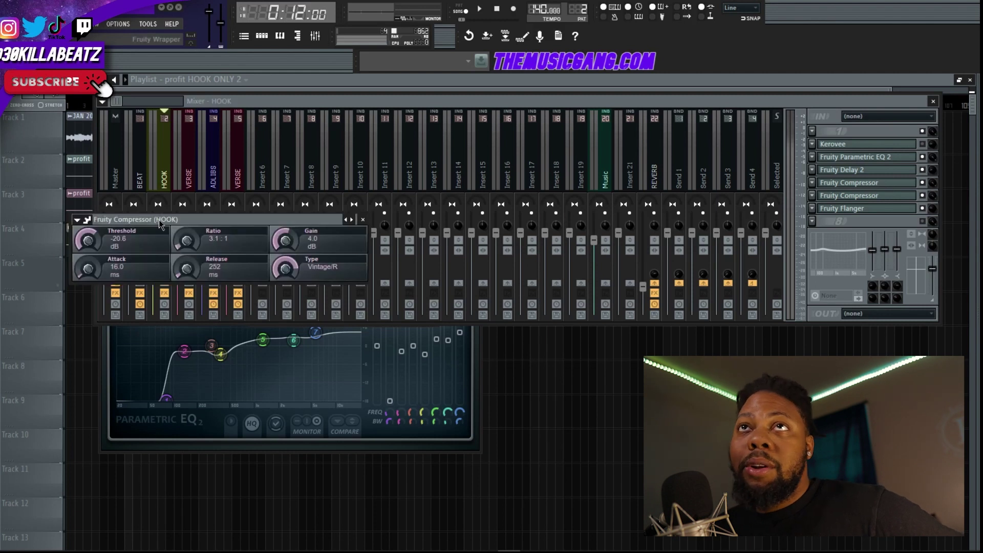
pyautogui.moveTo(159, 223); pyautogui.dragTo(453, 225)
pyautogui.moveTo(557, 223); pyautogui.dragTo(536, 275)
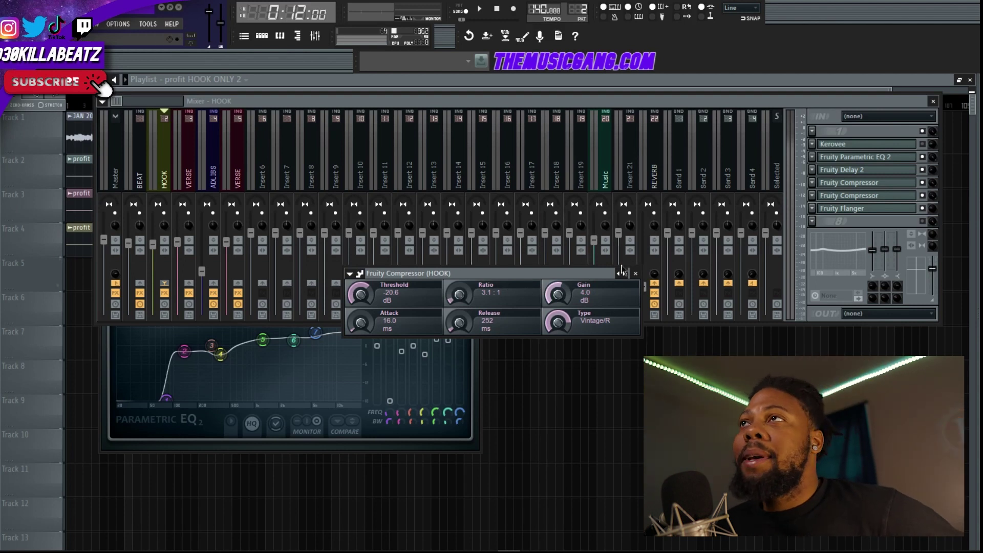
pyautogui.click(852, 197)
pyautogui.moveTo(338, 369); pyautogui.dragTo(366, 308)
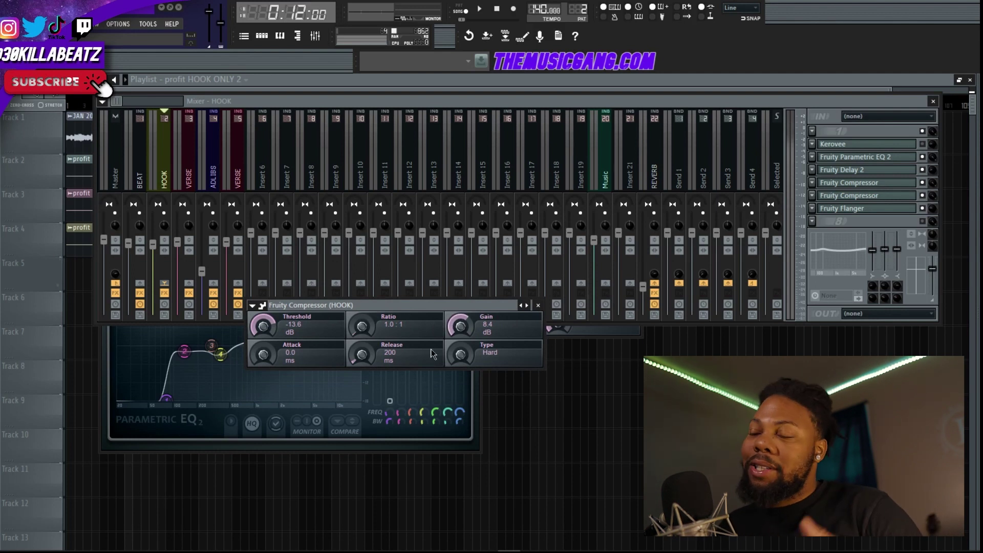
pyautogui.click(878, 209)
pyautogui.click(878, 209)
pyautogui.click(878, 210)
pyautogui.moveTo(306, 340); pyautogui.dragTo(408, 300)
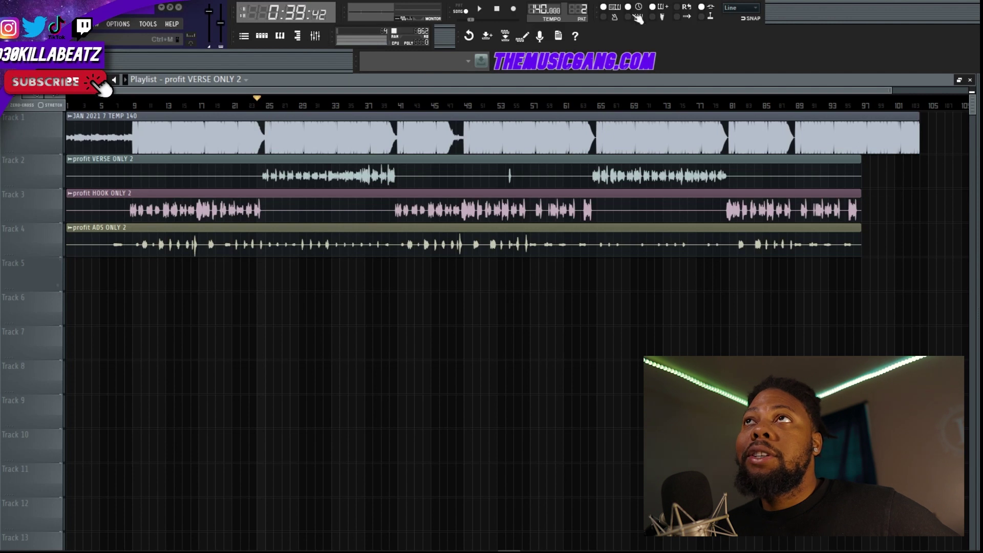
# Inspect the REVERB mixer track's effects, and move the playlist playback position to 0:36:00, shortly before the first verse
pyautogui.press('F9')
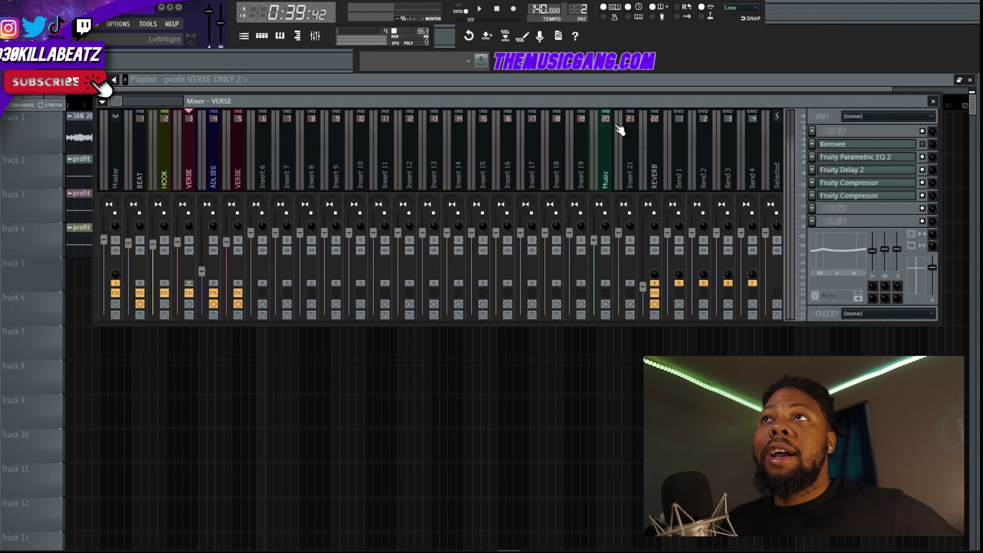
pyautogui.click(660, 161)
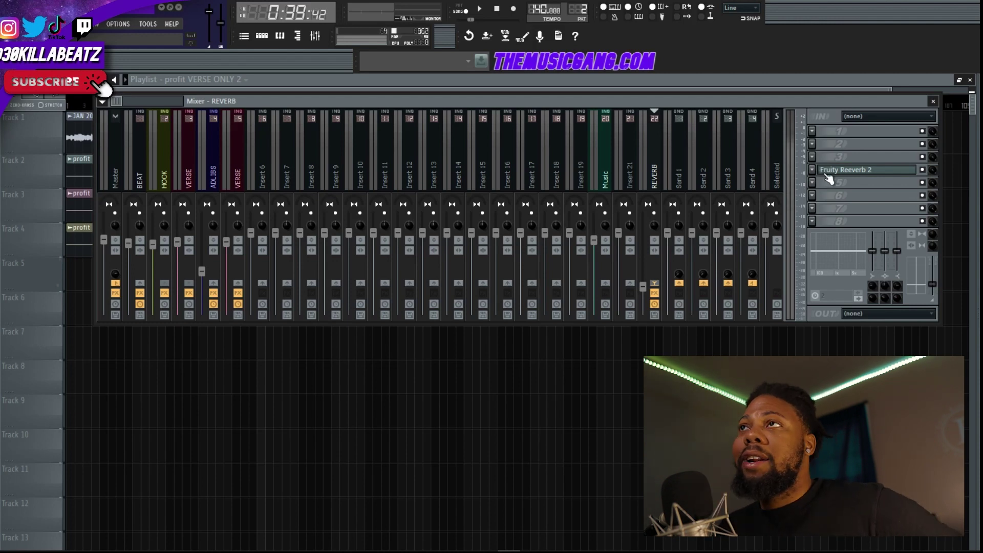
pyautogui.press('F9')
pyautogui.click(241, 104)
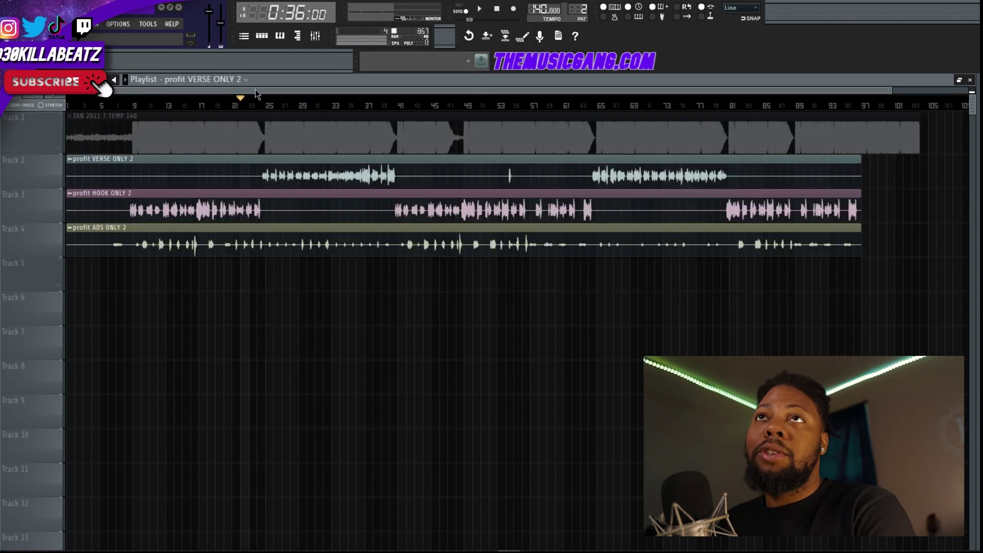
# Play the song from 0:36:00 into the first verse, bring up the mixer during playback, and stop
pyautogui.press('space')
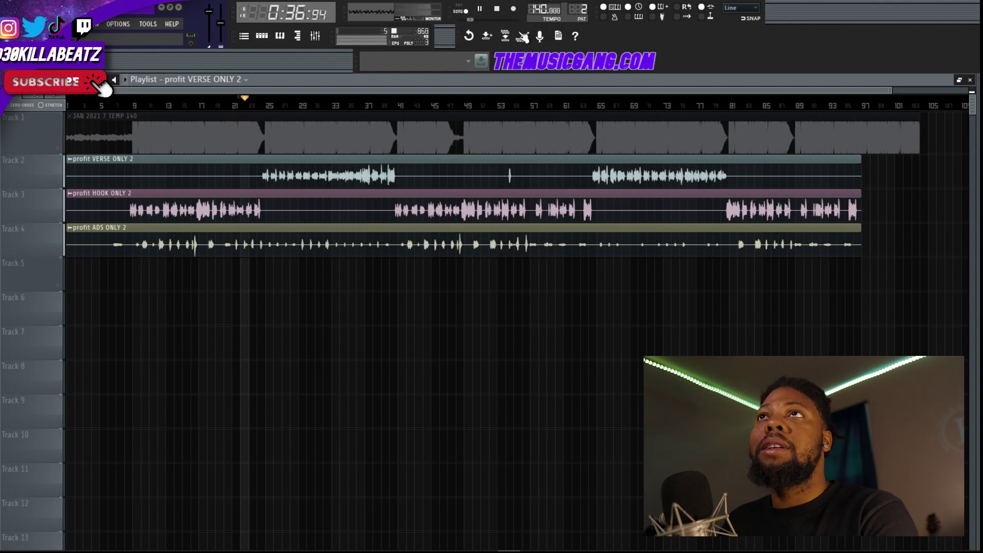
pyautogui.press('F9')
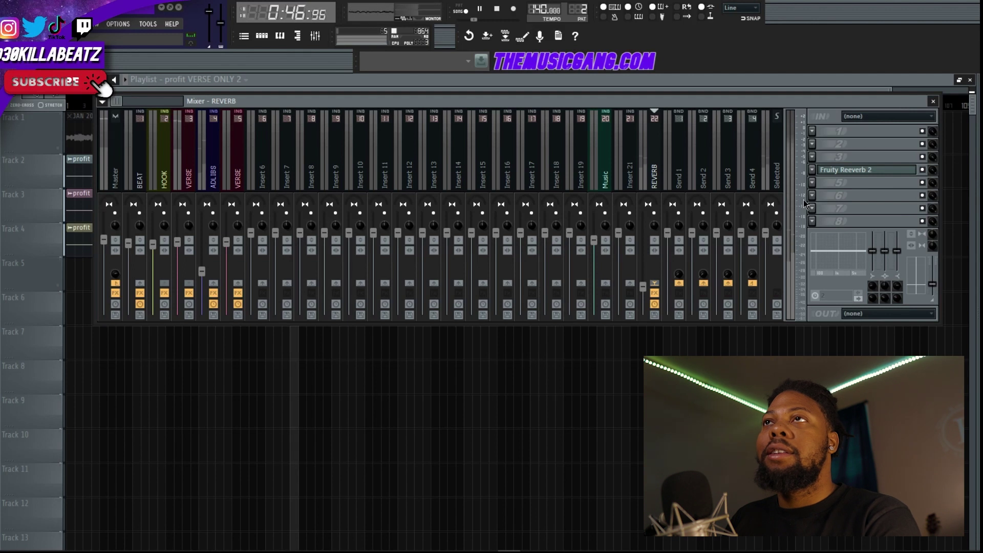
pyautogui.press('space')
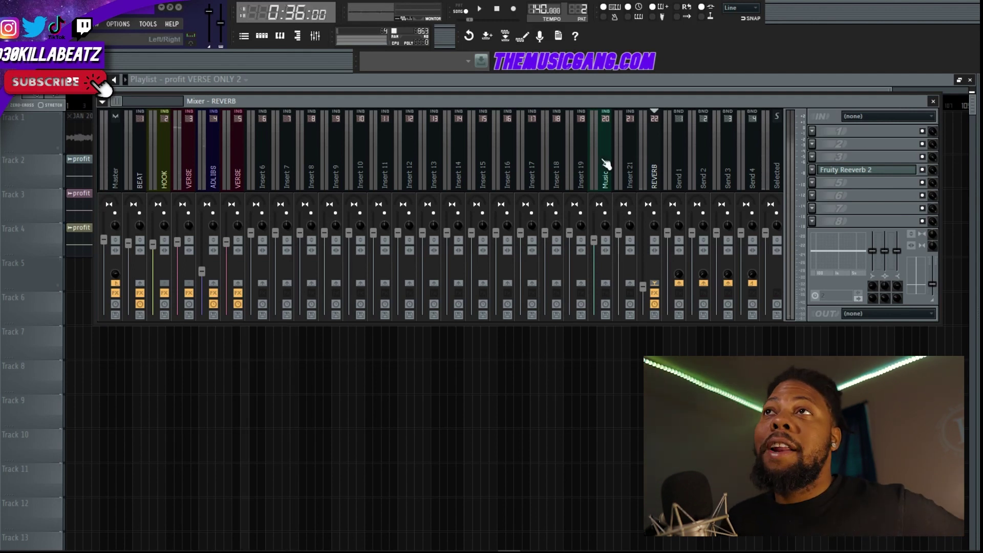
# Examine the first Fruity Parametric EQ 2, the Fruity Delay 2 and the Fruity Compressor on the ADLIBS mixer track
pyautogui.click(208, 149)
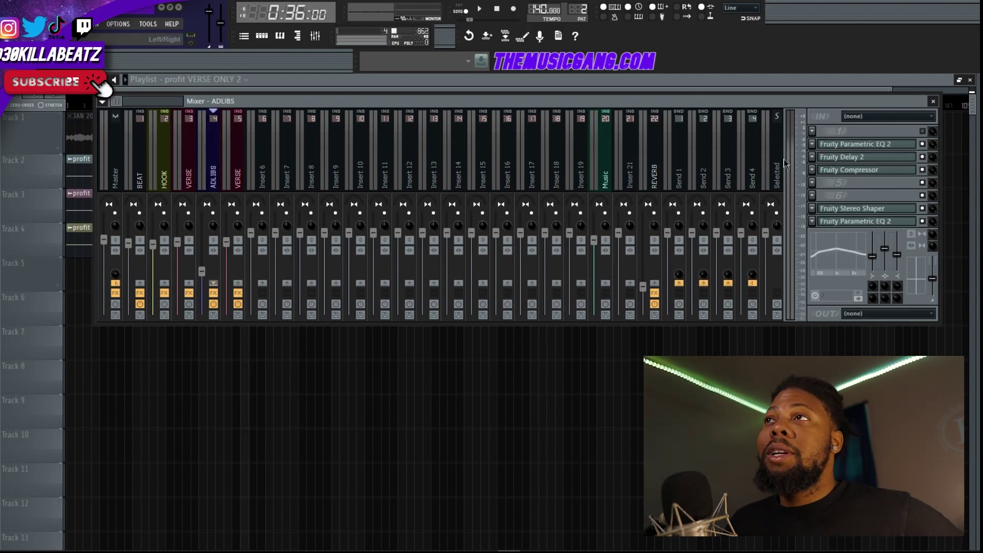
pyautogui.click(884, 147)
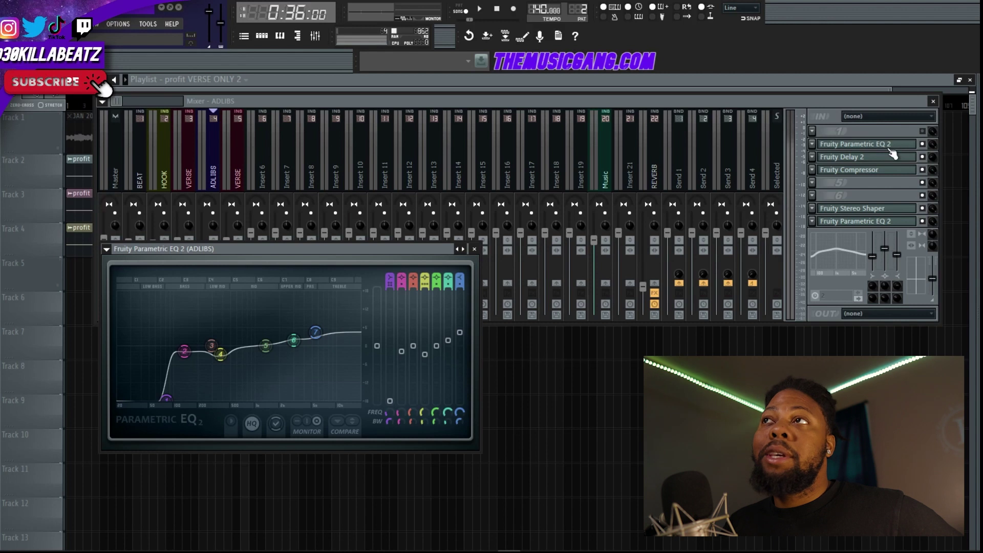
pyautogui.click(892, 155)
pyautogui.click(891, 172)
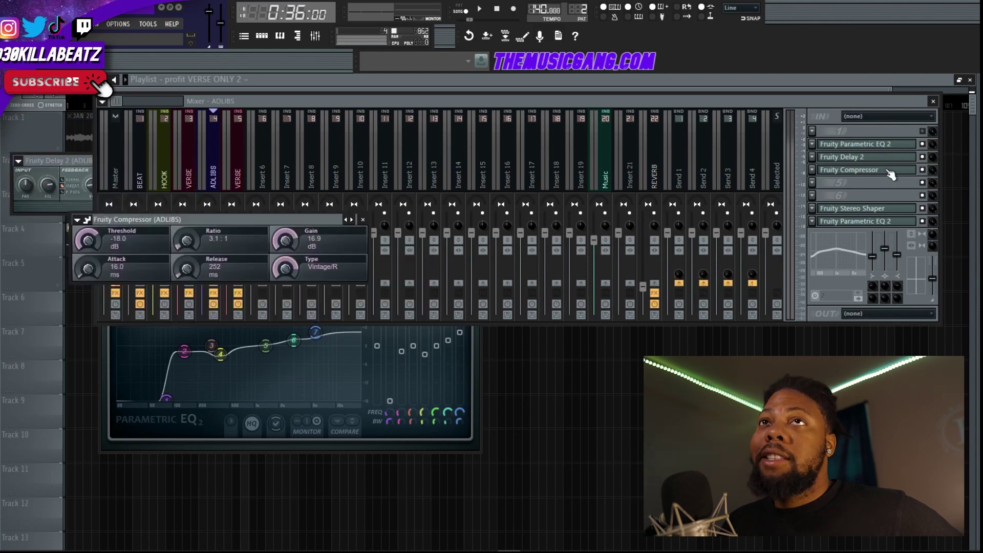
# Inspect the Fruity Stereo Shaper and last Fruity Parametric EQ 2 on ADLIBS, comparing both EQs side by side, and return to the playlist
pyautogui.click(880, 209)
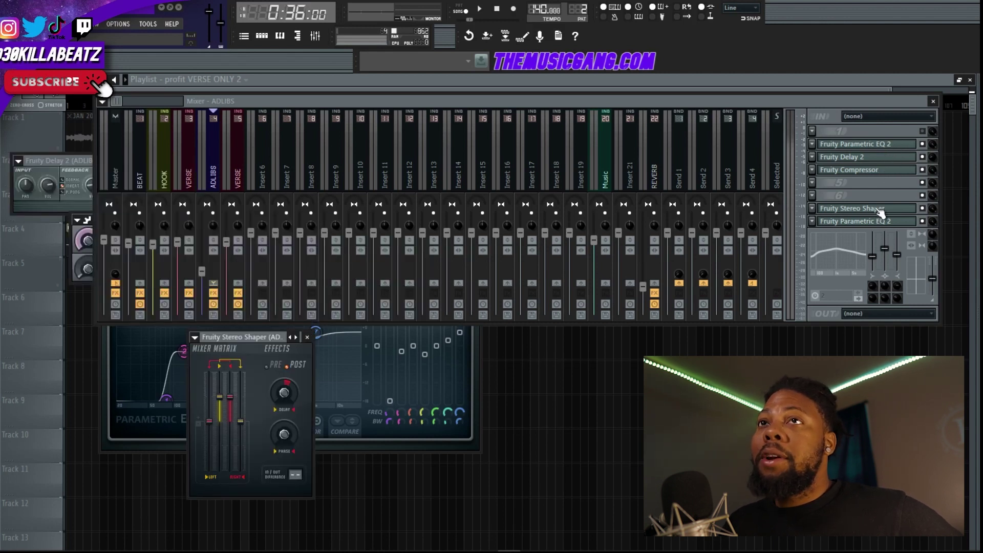
pyautogui.click(891, 209)
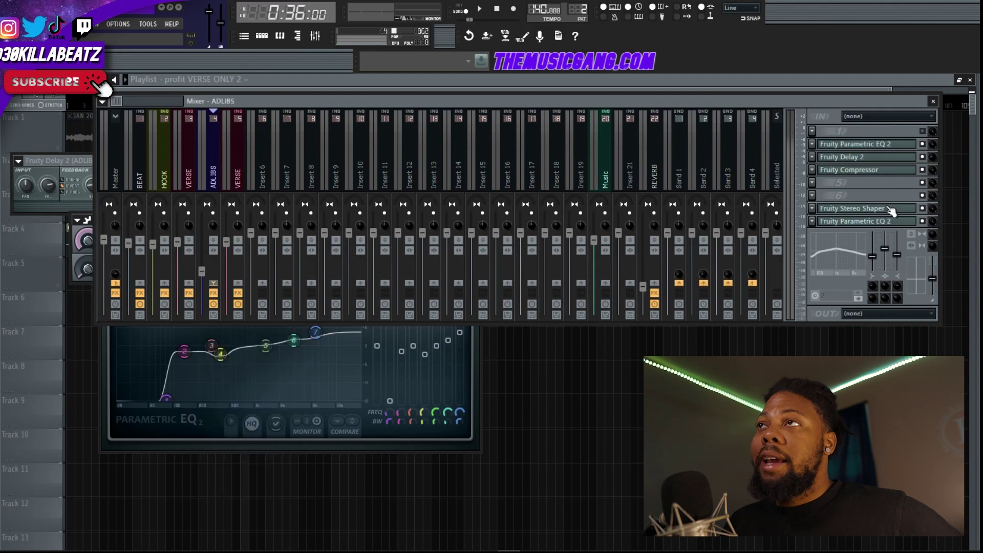
pyautogui.click(892, 221)
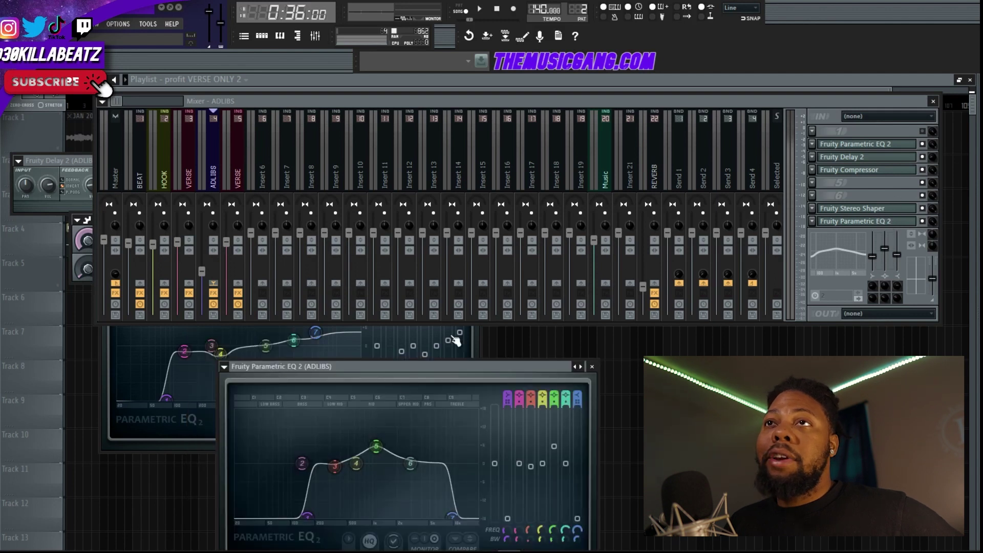
pyautogui.moveTo(444, 367); pyautogui.dragTo(723, 246)
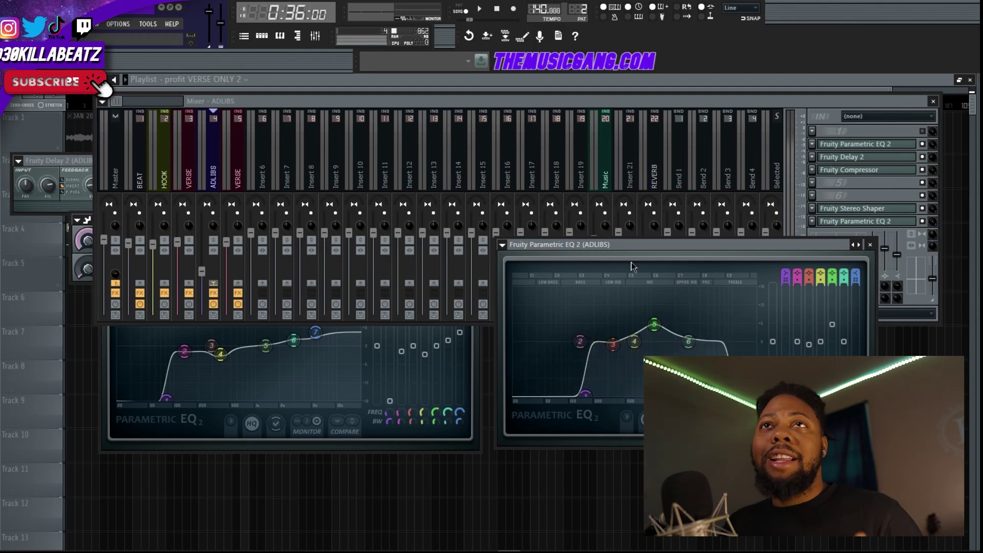
pyautogui.press('F12')
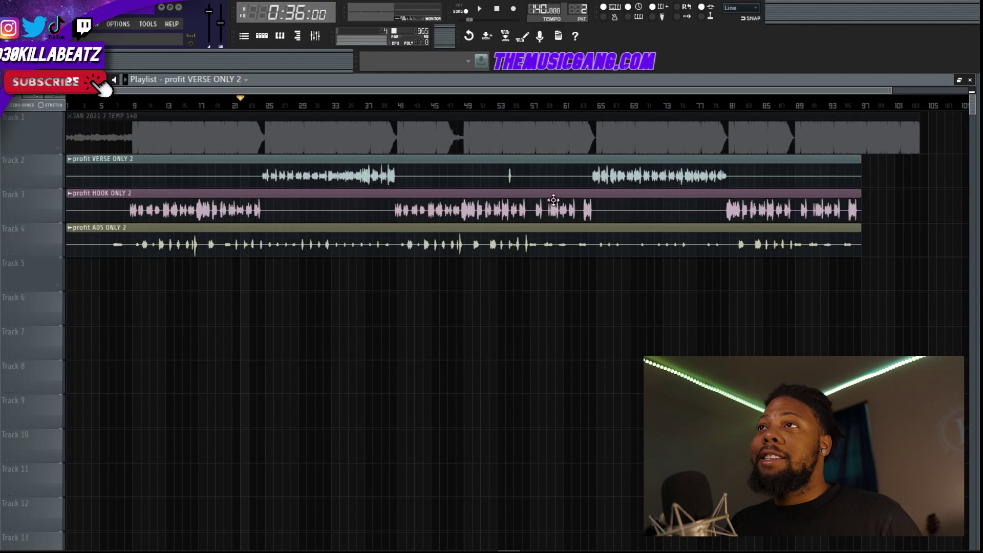